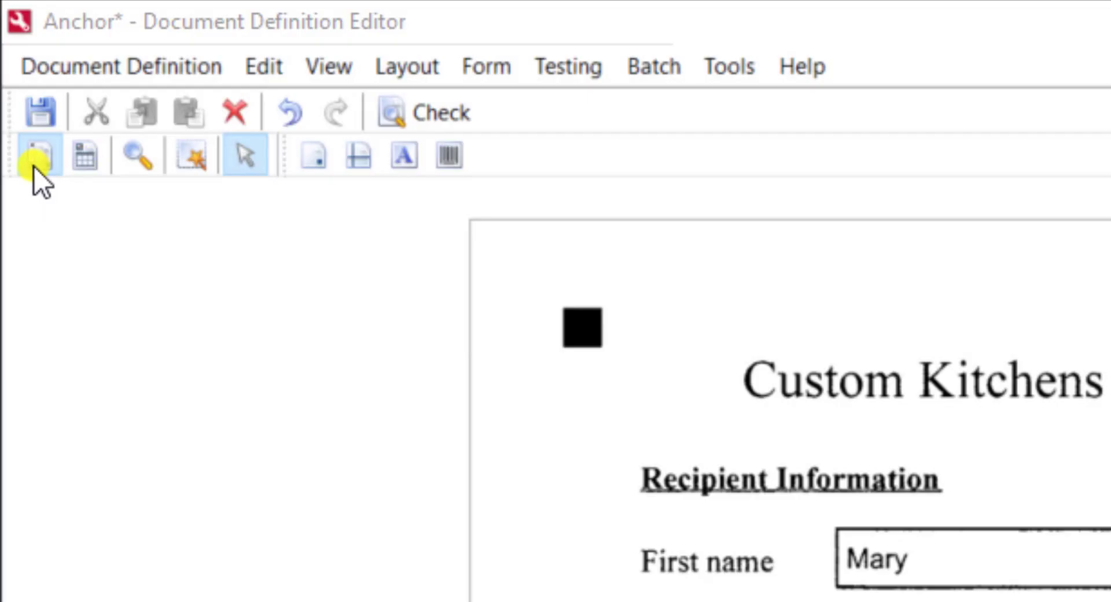
Switch to field mode and back to layout, then select the title and the top-right black square.
{"action": "left_click", "coordinate": [84, 156]}
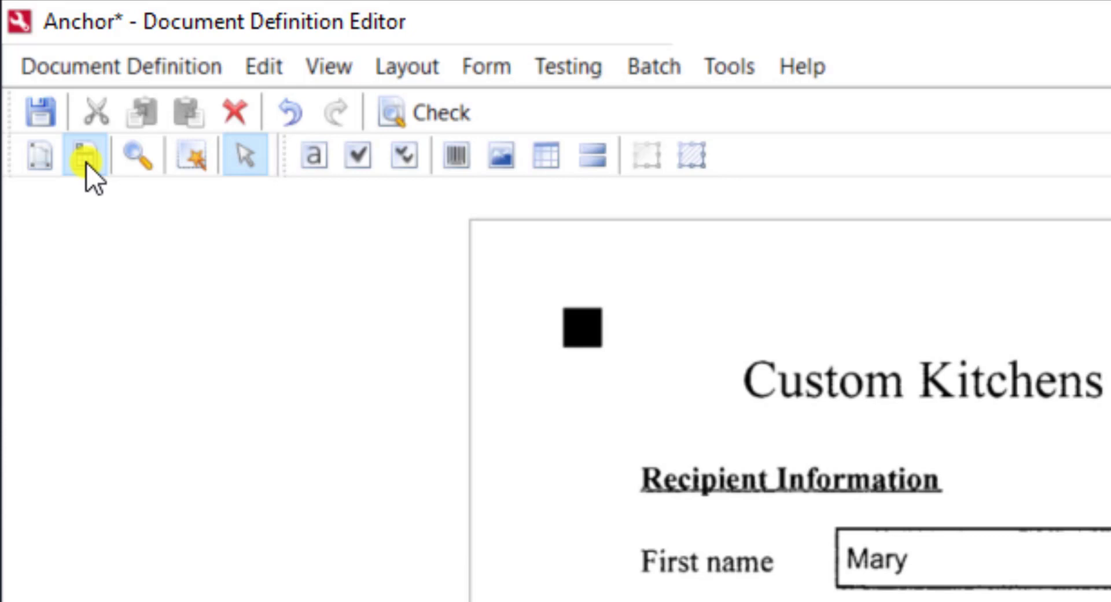
{"action": "left_click", "coordinate": [37, 149]}
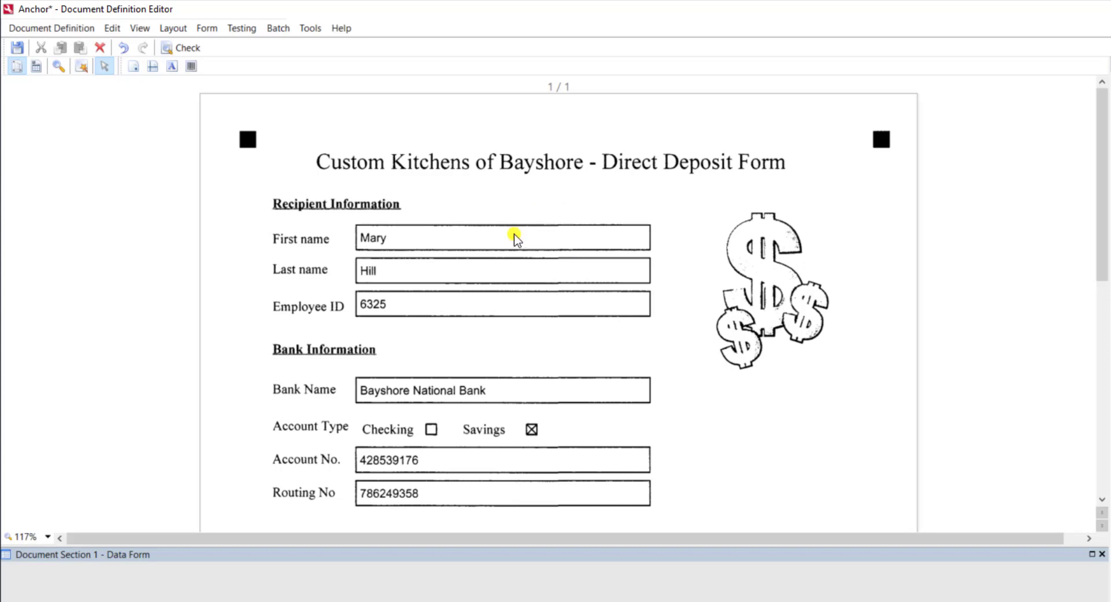
{"action": "left_click", "coordinate": [342, 153]}
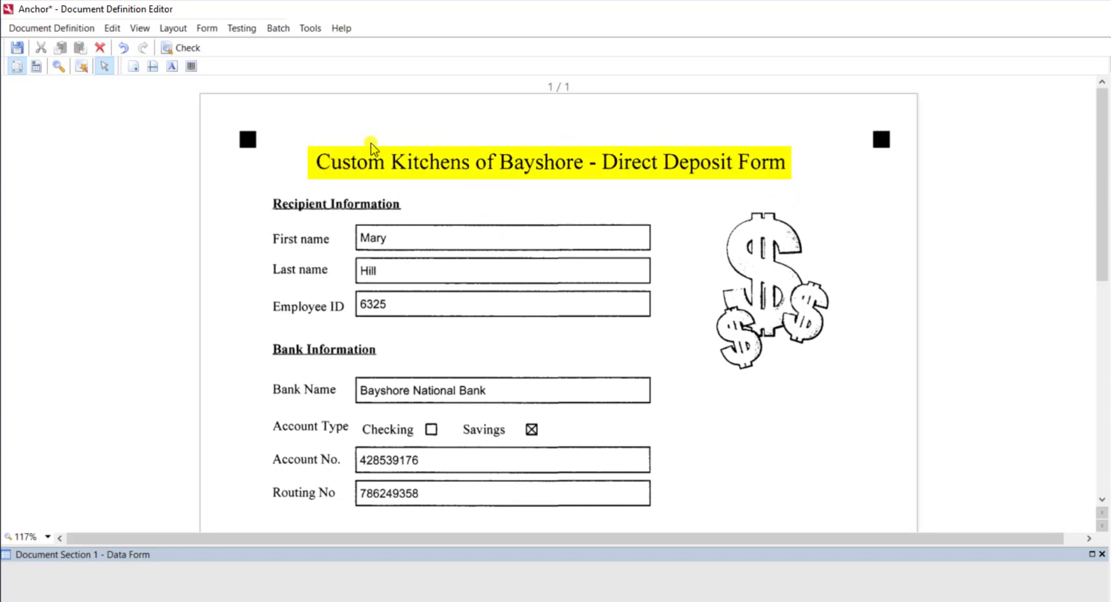
{"action": "left_click", "coordinate": [591, 136]}
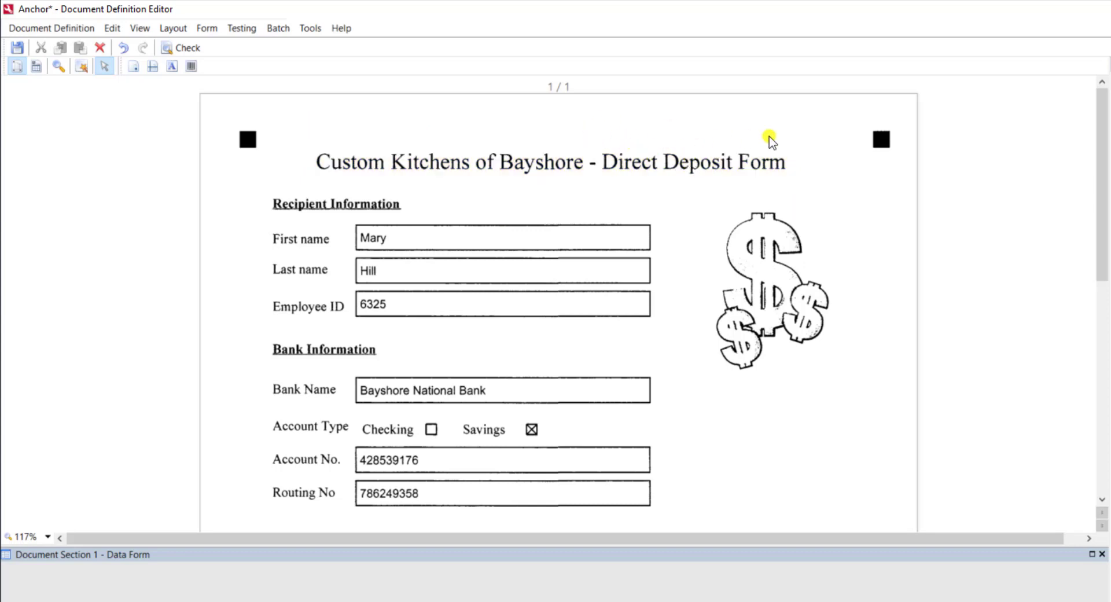
{"action": "left_click_drag", "start_coordinate": [860, 122], "coordinate": [905, 172]}
Scroll down through the whole form to the barcode and back up, then open the Tools menu.
{"action": "scroll", "coordinate": [894, 185], "scroll_direction": "down", "scroll_amount": 5}
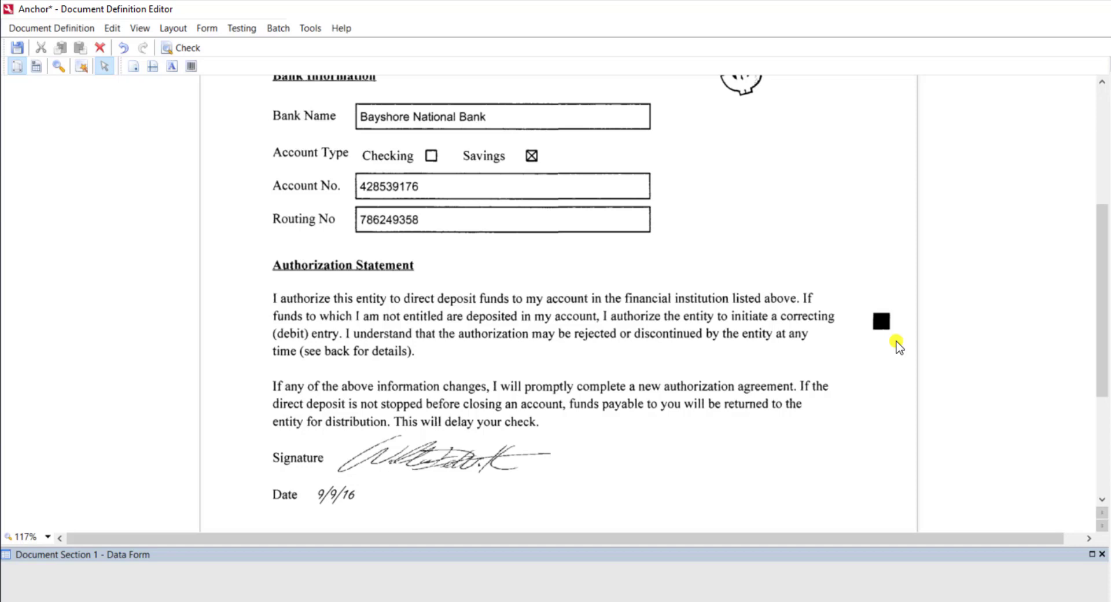
{"action": "scroll", "coordinate": [896, 344], "scroll_direction": "up", "scroll_amount": 5}
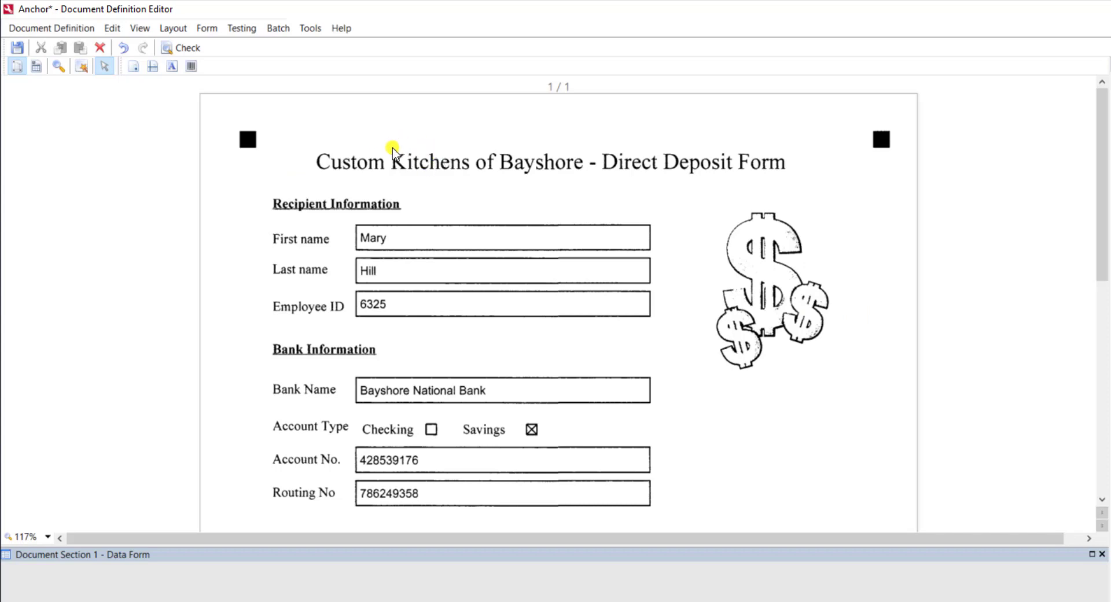
{"action": "scroll", "coordinate": [880, 261], "scroll_direction": "down", "scroll_amount": 3}
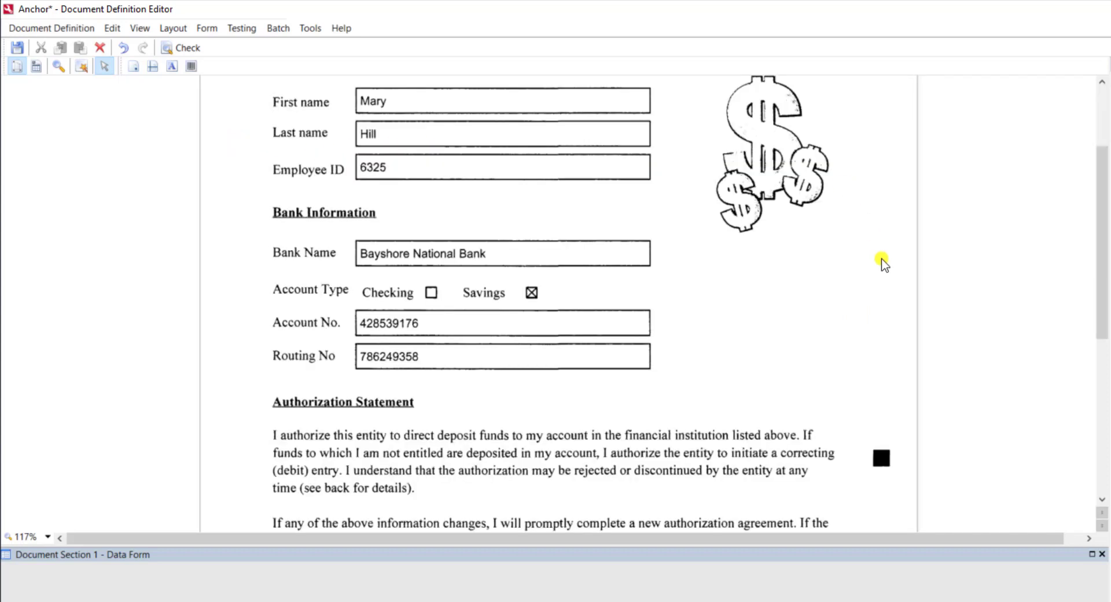
{"action": "scroll", "coordinate": [895, 347], "scroll_direction": "down", "scroll_amount": 3}
{"action": "scroll", "coordinate": [892, 338], "scroll_direction": "down", "scroll_amount": 3}
{"action": "scroll", "coordinate": [870, 463], "scroll_direction": "down", "scroll_amount": 2}
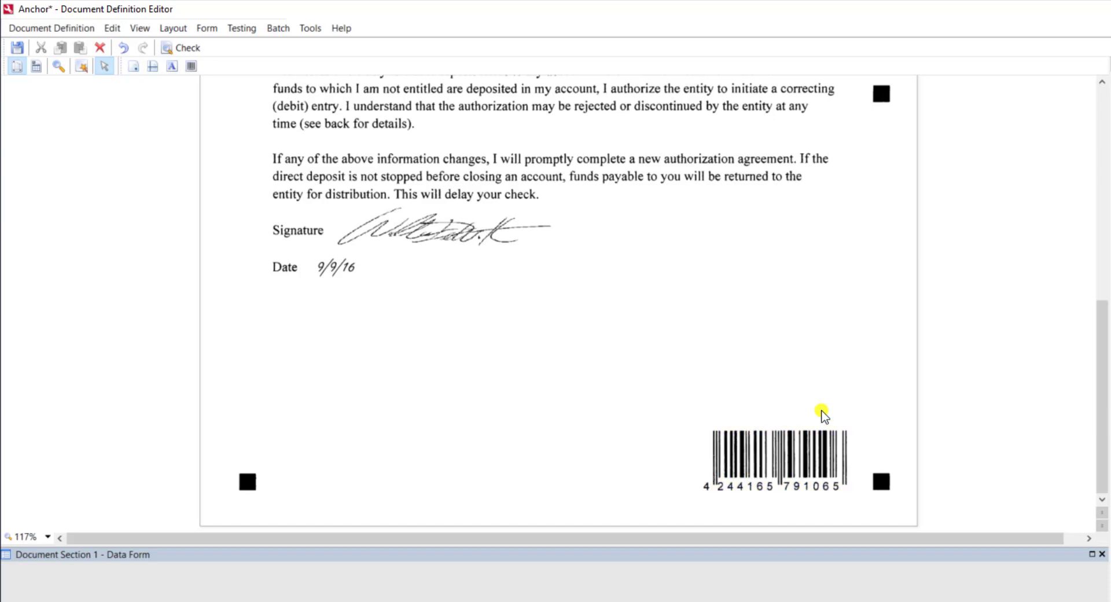
{"action": "scroll", "coordinate": [810, 385], "scroll_direction": "up", "scroll_amount": 8}
{"action": "scroll", "coordinate": [803, 359], "scroll_direction": "up", "scroll_amount": 2}
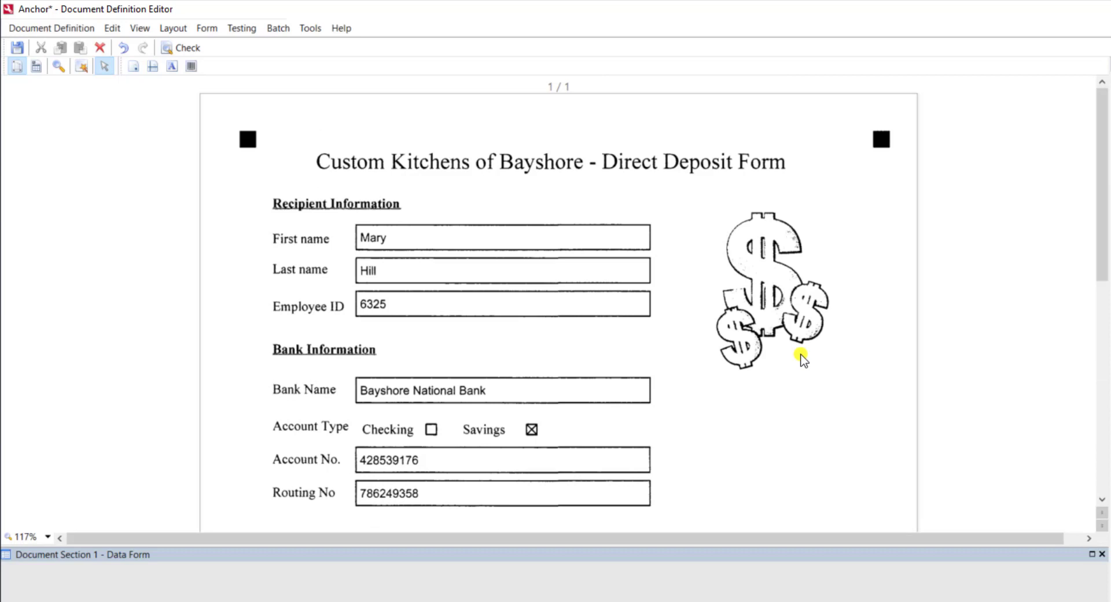
{"action": "left_click", "coordinate": [317, 31]}
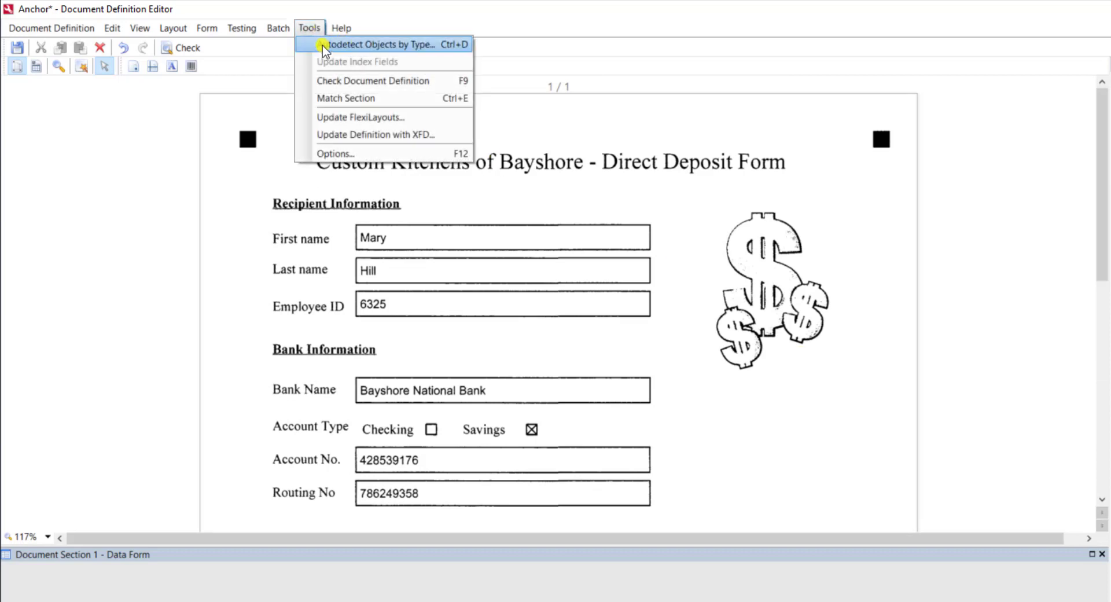
Run Autodetect Objects by Type with Anchor checked.
{"action": "left_click", "coordinate": [408, 45]}
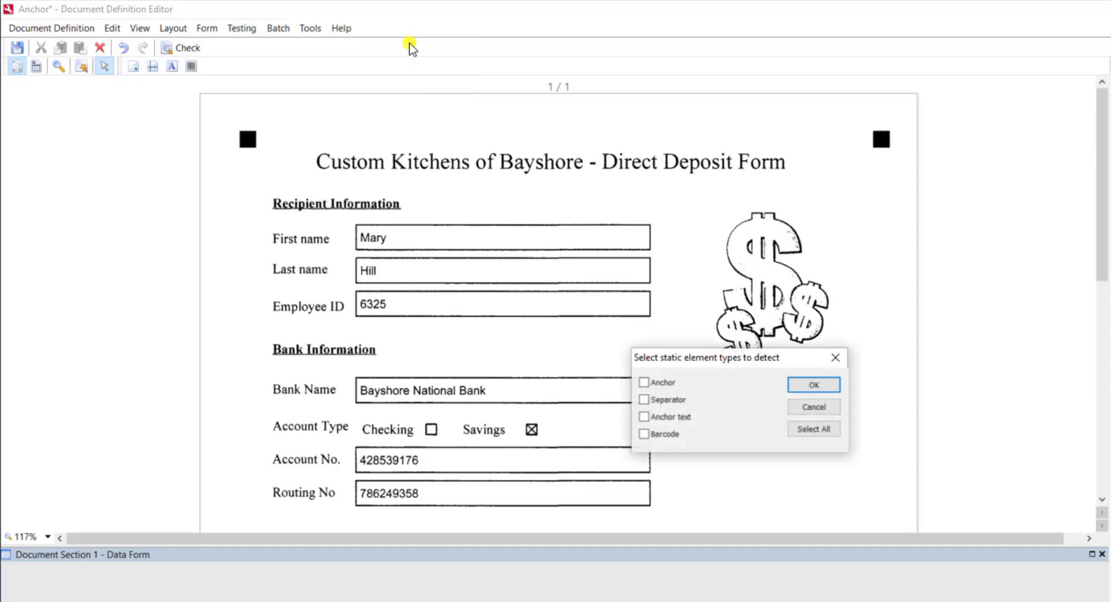
{"action": "left_click", "coordinate": [665, 382]}
{"action": "left_click", "coordinate": [811, 386]}
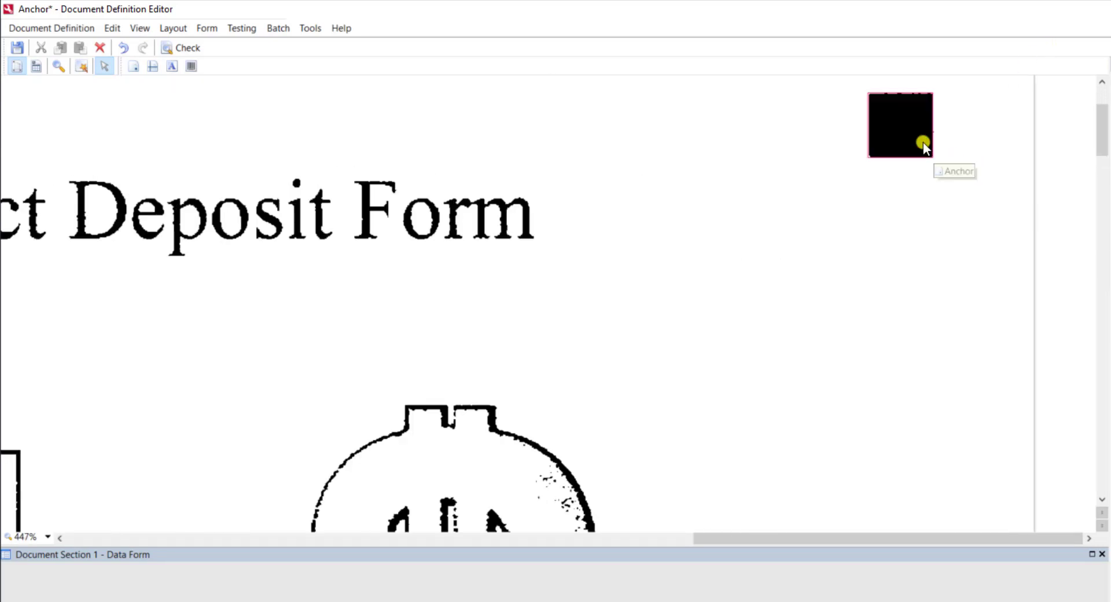
Inspect the detected anchors at the top-right corner and beside the authorization text.
{"action": "left_click", "coordinate": [921, 143]}
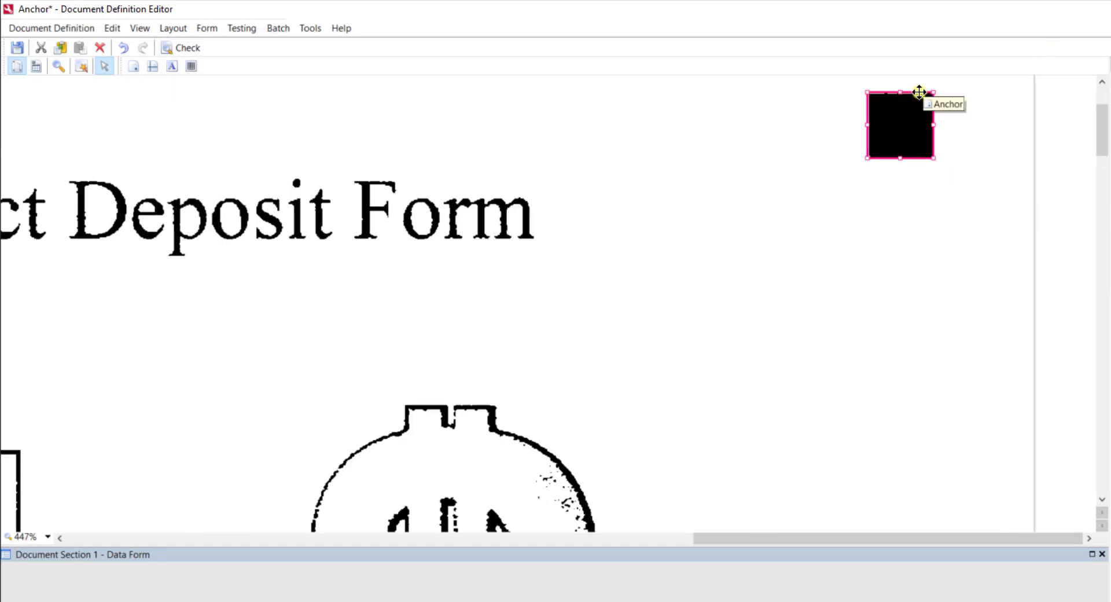
{"action": "left_click", "coordinate": [906, 126]}
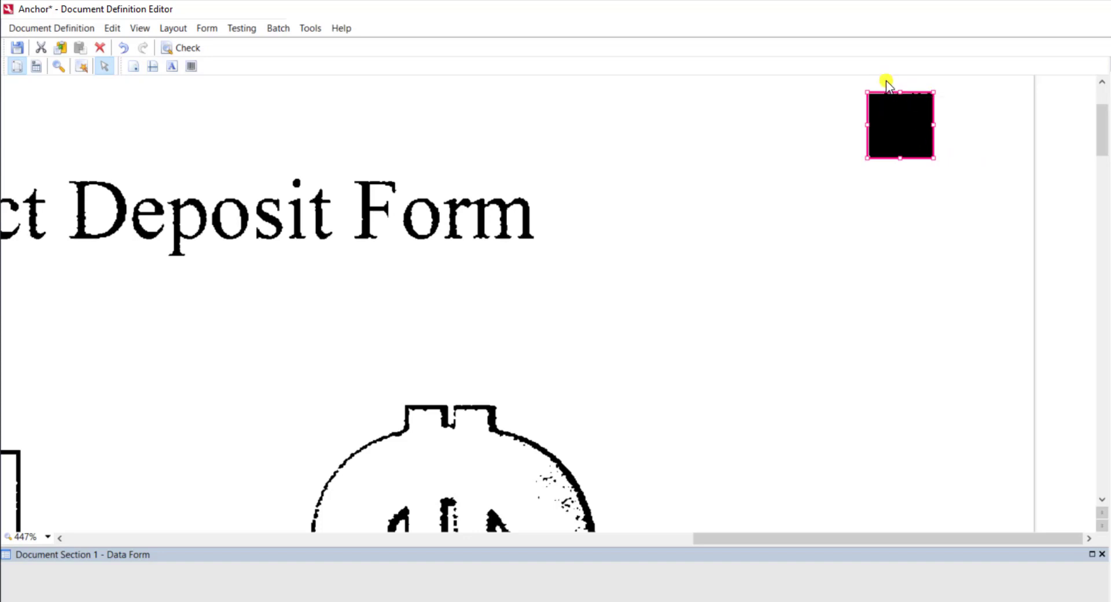
{"action": "left_click", "coordinate": [903, 130]}
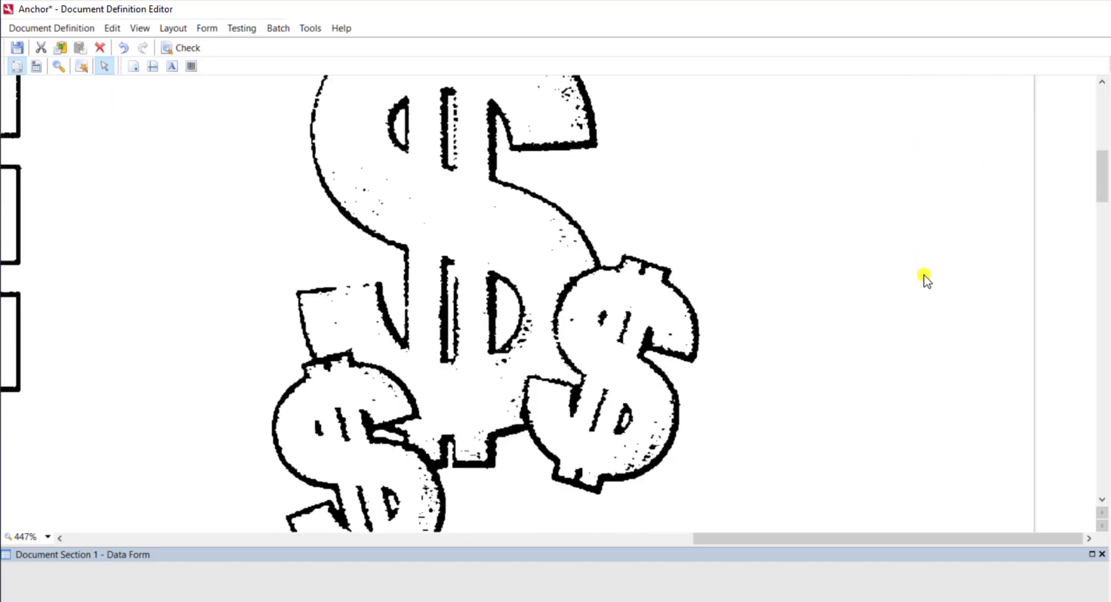
{"action": "left_click_drag", "start_coordinate": [915, 121], "coordinate": [919, 319]}
{"action": "scroll", "coordinate": [920, 318], "scroll_direction": "down", "scroll_amount": 3}
{"action": "left_click", "coordinate": [911, 339]}
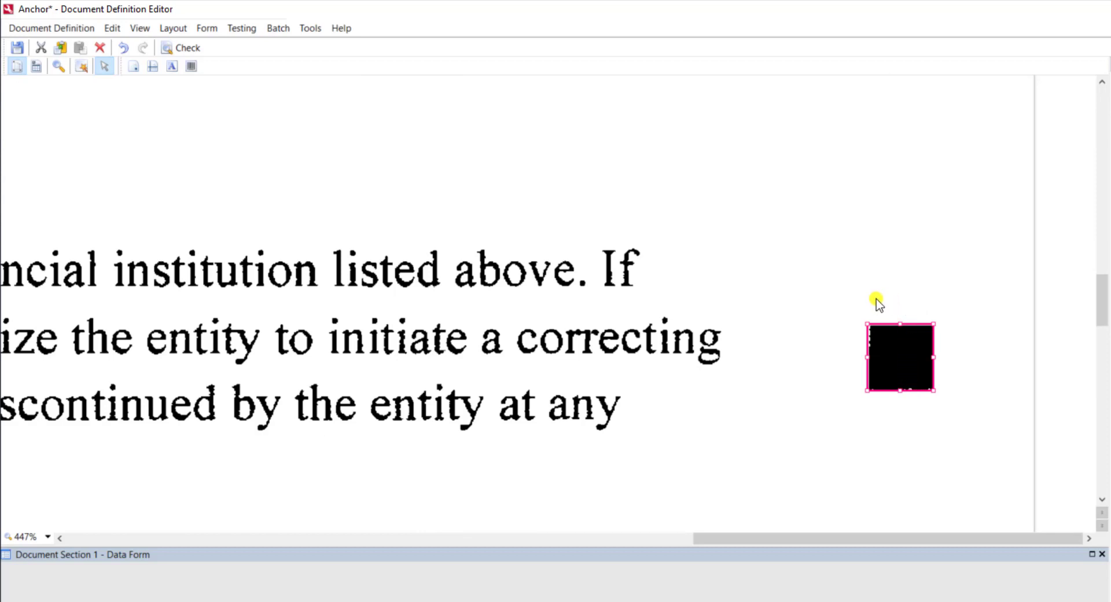
{"action": "scroll", "coordinate": [873, 307], "scroll_direction": "down", "scroll_amount": 2, "text": "ctrl"}
{"action": "scroll", "coordinate": [873, 309], "scroll_direction": "down", "scroll_amount": 2, "text": "ctrl"}
{"action": "scroll", "coordinate": [871, 316], "scroll_direction": "up", "scroll_amount": 7}
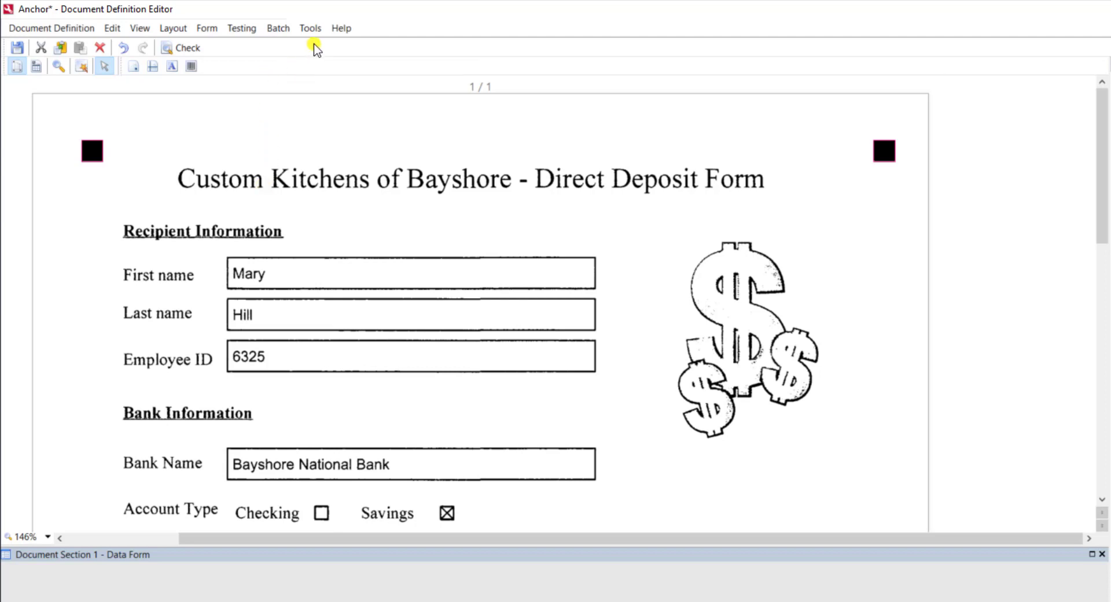
{"action": "left_click", "coordinate": [310, 28]}
{"action": "left_click", "coordinate": [334, 44]}
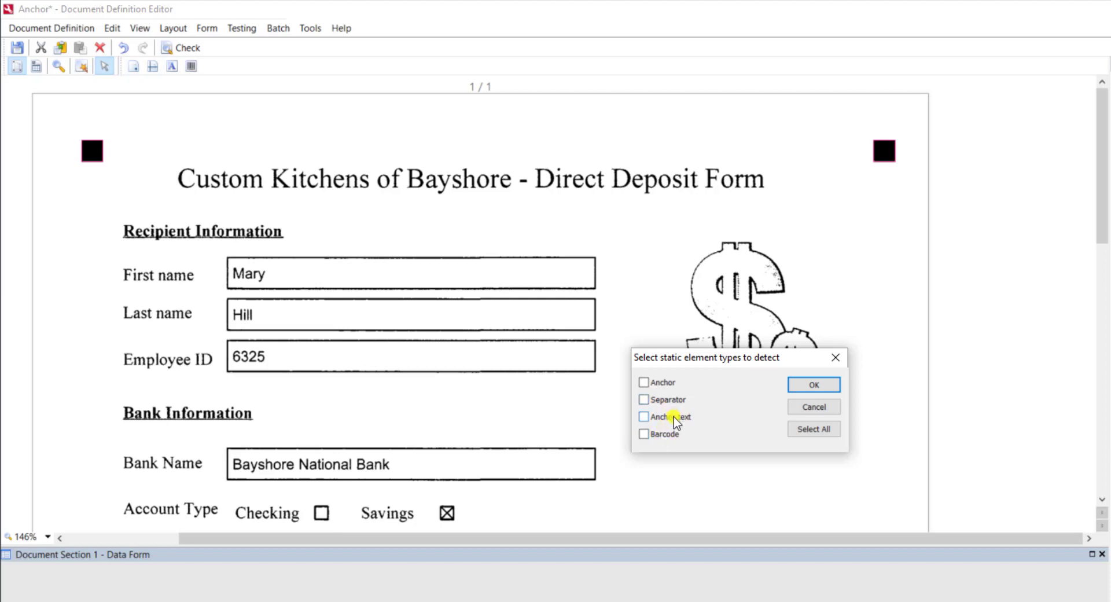
{"action": "left_click", "coordinate": [673, 418]}
{"action": "left_click", "coordinate": [814, 405]}
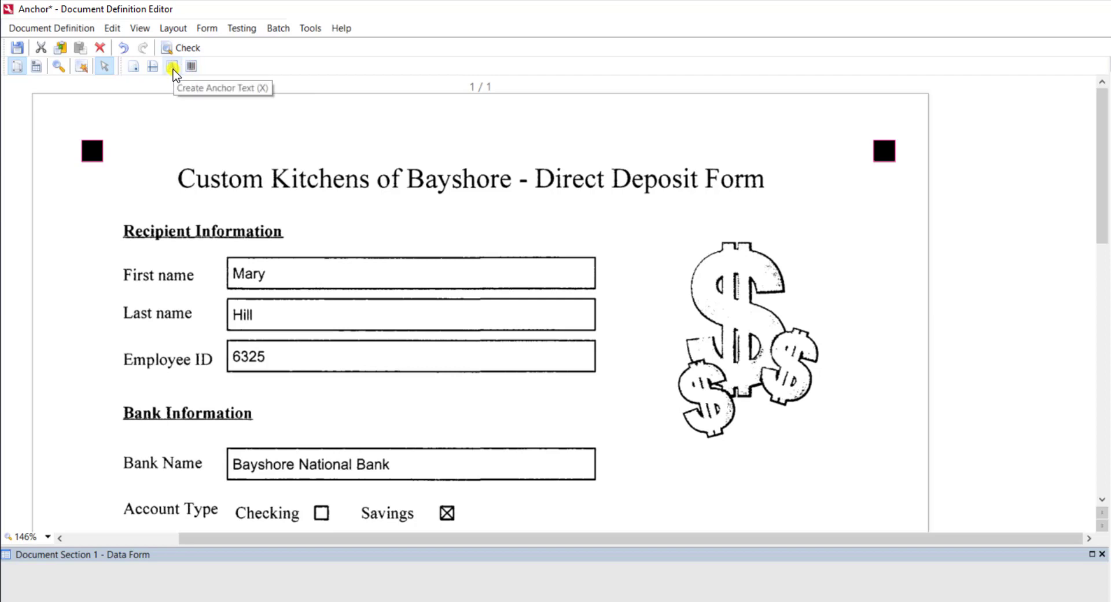
Outline the 'Custom Kitchens of Bayshore - Direct Deposit Form' title with the Anchor Text tool.
{"action": "left_click", "coordinate": [173, 67]}
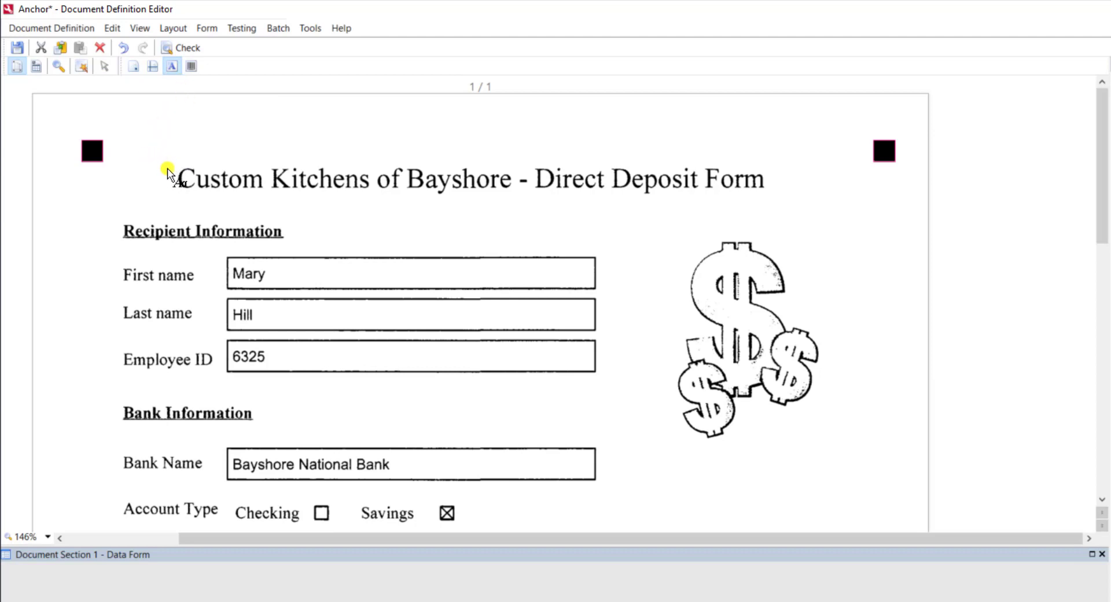
{"action": "left_click_drag", "start_coordinate": [171, 155], "coordinate": [770, 203]}
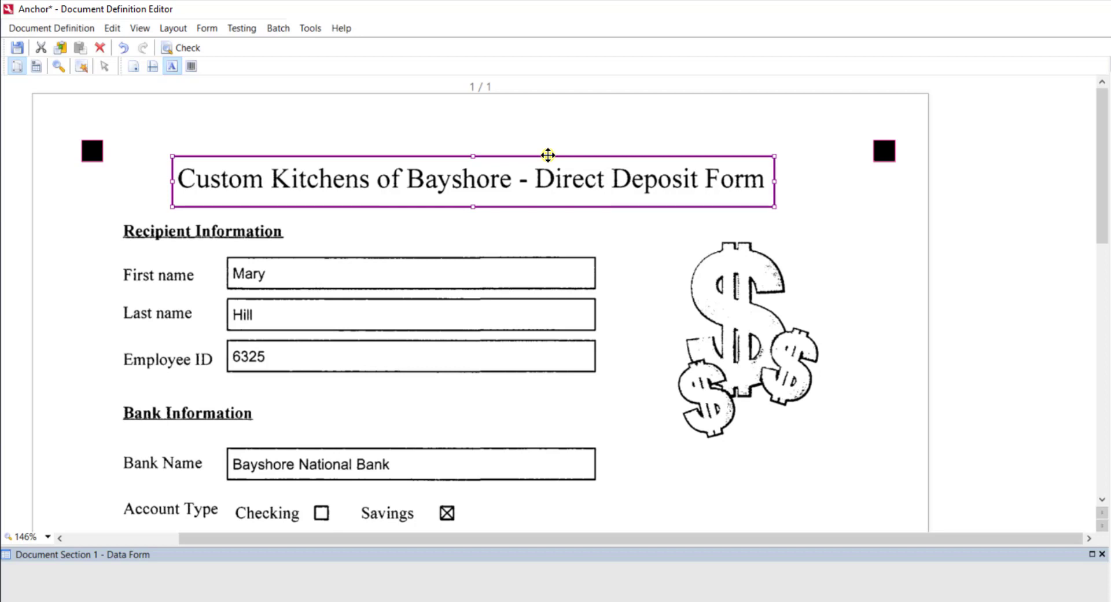
Enable document identification on the title anchor, filling its Value from the hint with 0 max errors.
{"action": "right_click", "coordinate": [548, 155]}
{"action": "left_click", "coordinate": [601, 407]}
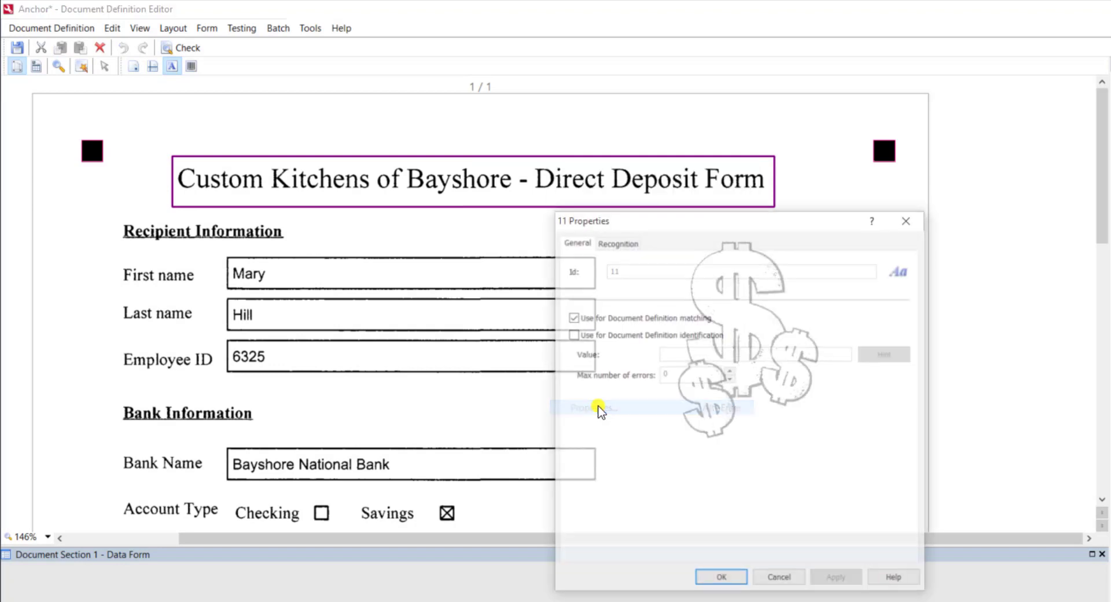
{"action": "left_click", "coordinate": [688, 342]}
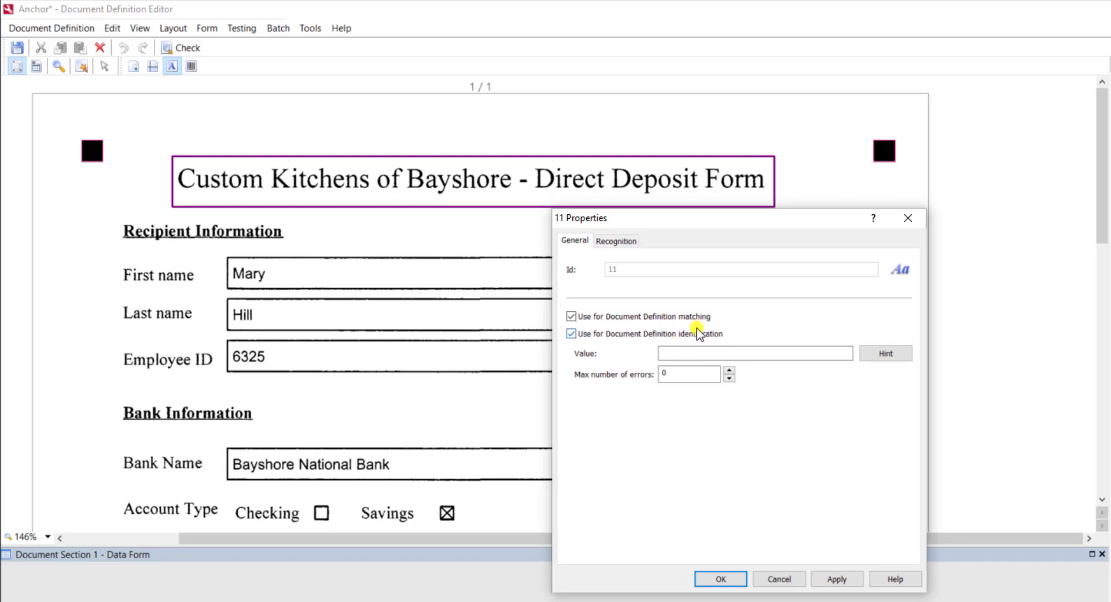
{"action": "left_click", "coordinate": [902, 355]}
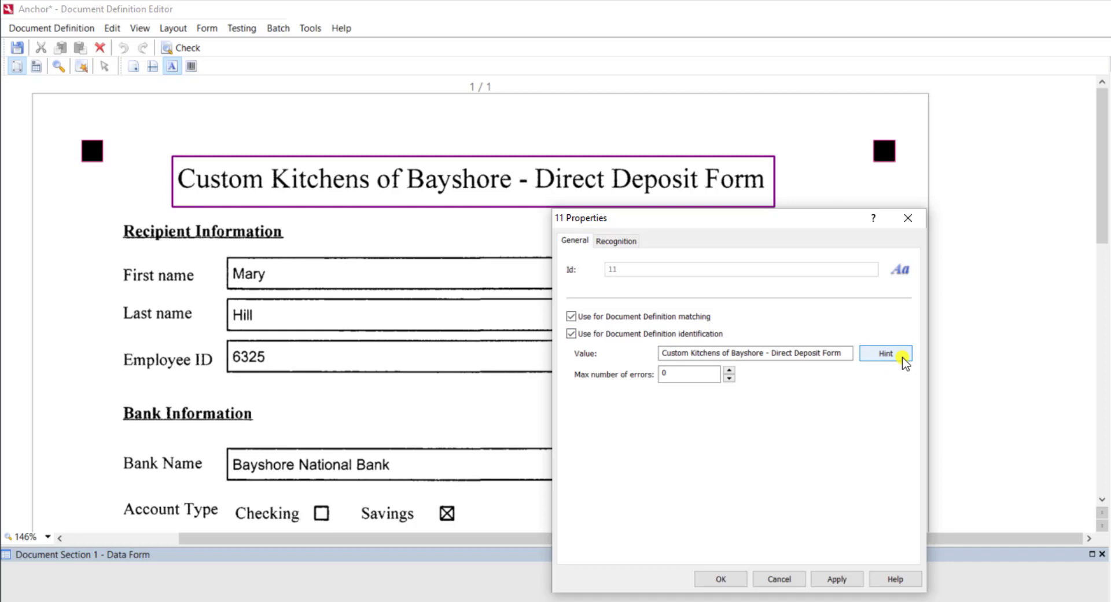
{"action": "left_click", "coordinate": [696, 375]}
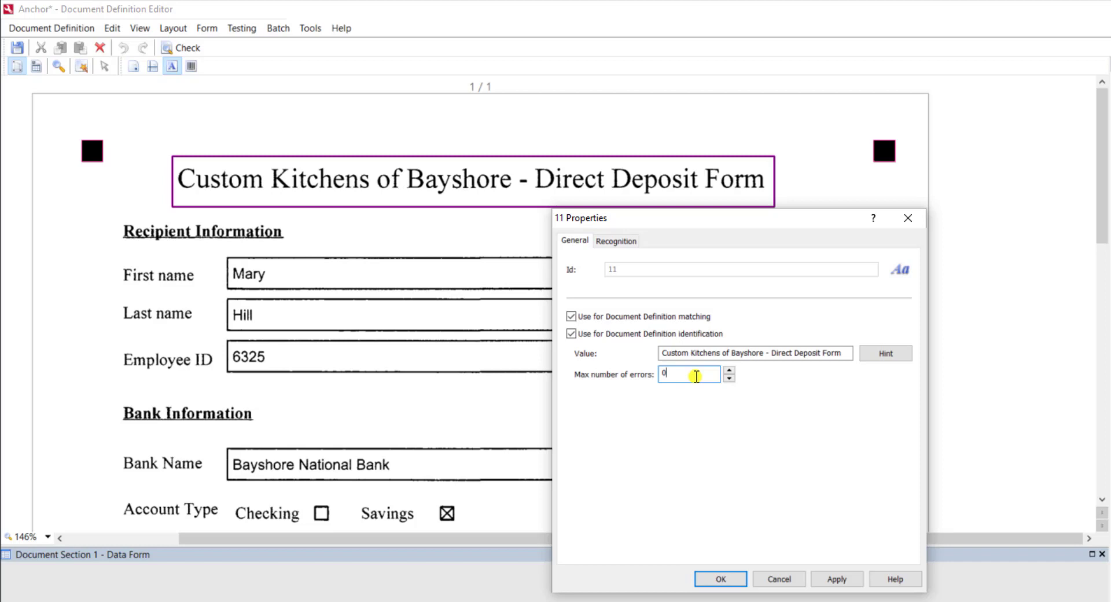
Close the title anchor's properties and place anchor text on the 'First name' and 'Last name' labels.
{"action": "left_click", "coordinate": [781, 578]}
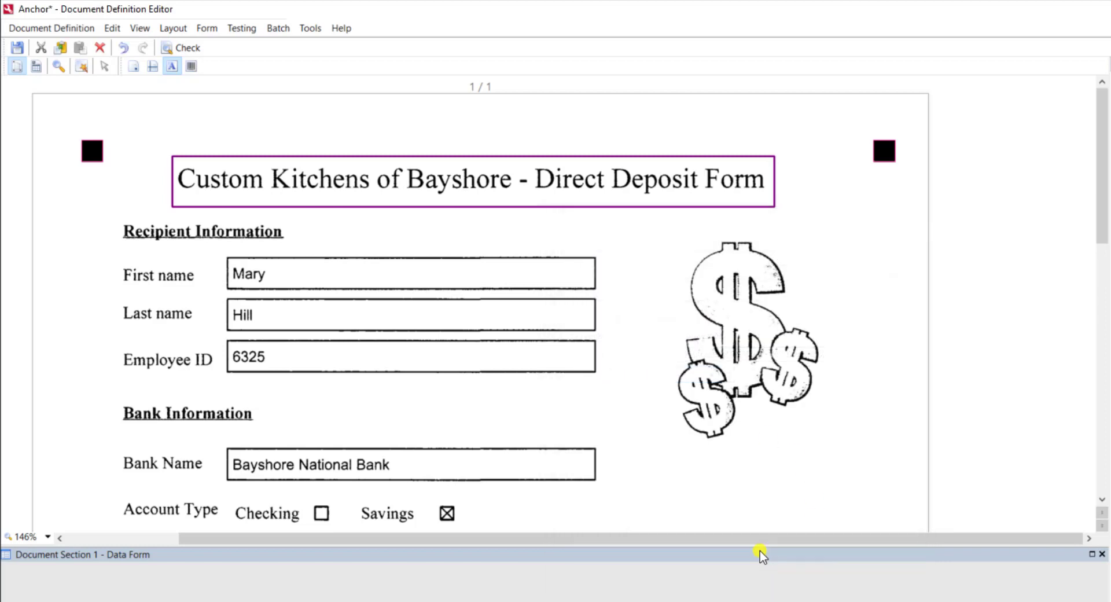
{"action": "scroll", "coordinate": [533, 272], "scroll_direction": "down", "scroll_amount": 2}
{"action": "scroll", "coordinate": [538, 286], "scroll_direction": "down", "scroll_amount": 4}
{"action": "scroll", "coordinate": [541, 296], "scroll_direction": "up", "scroll_amount": 4}
{"action": "scroll", "coordinate": [498, 284], "scroll_direction": "up", "scroll_amount": 2}
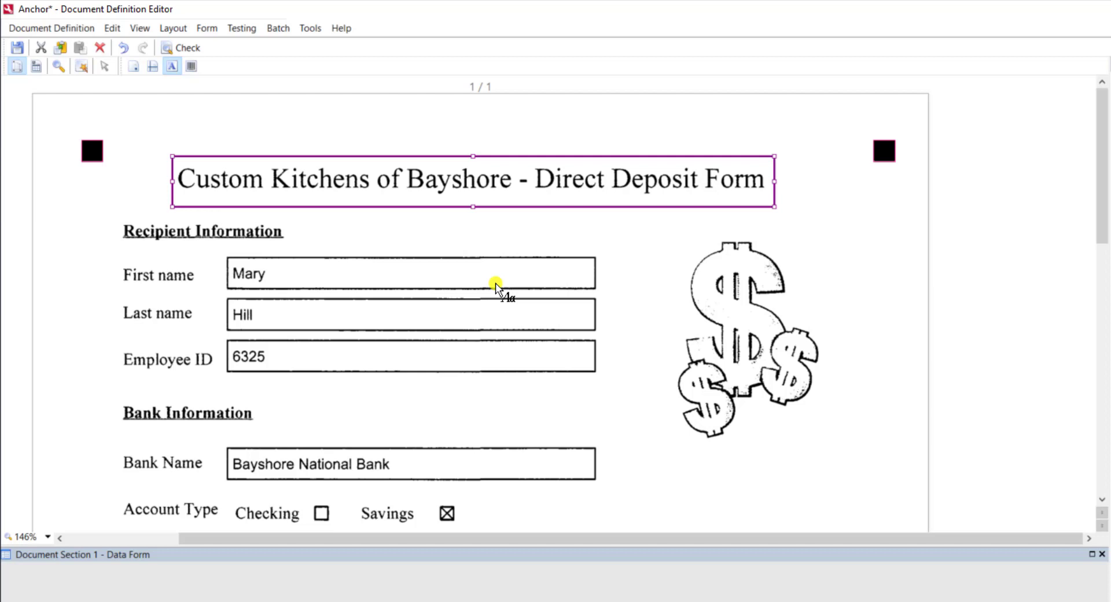
{"action": "left_click", "coordinate": [119, 273]}
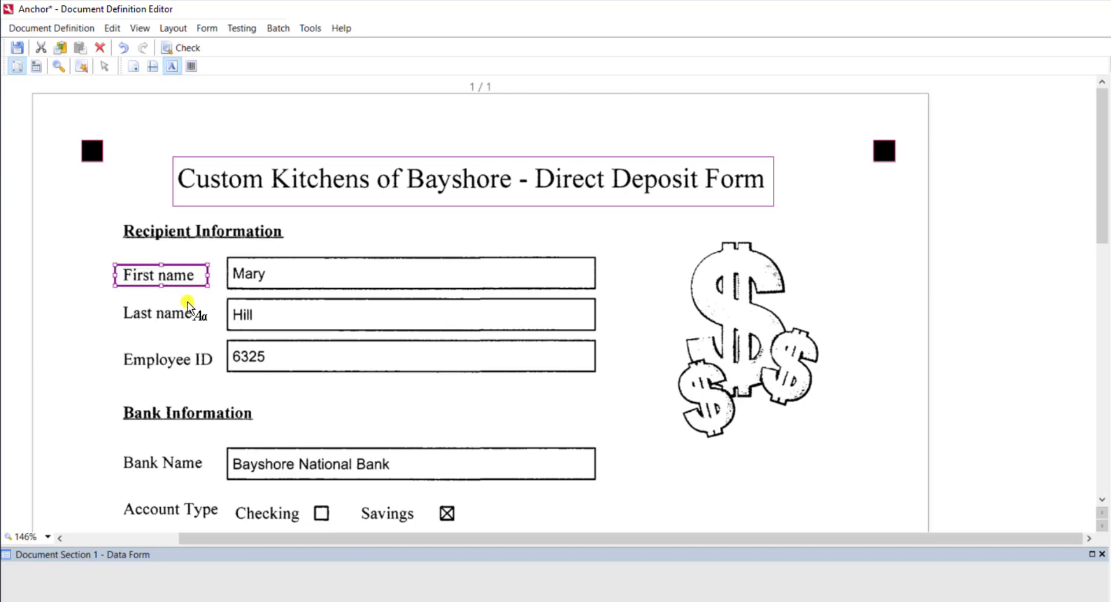
{"action": "left_click", "coordinate": [133, 313]}
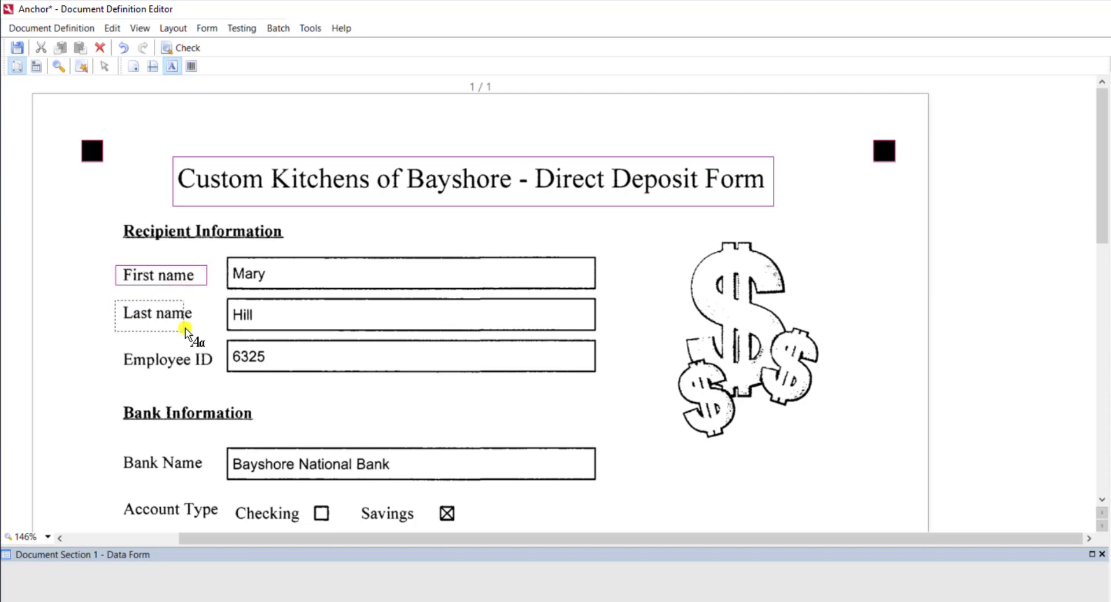
{"action": "scroll", "coordinate": [196, 362], "scroll_direction": "down", "scroll_amount": 2}
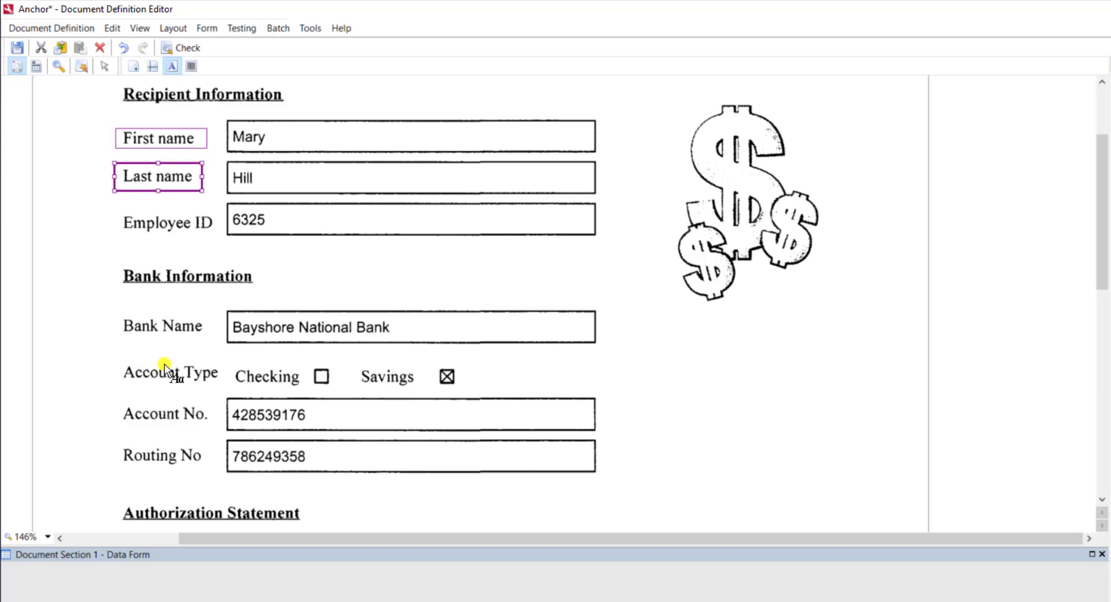
{"action": "scroll", "coordinate": [267, 263], "scroll_direction": "up", "scroll_amount": 2}
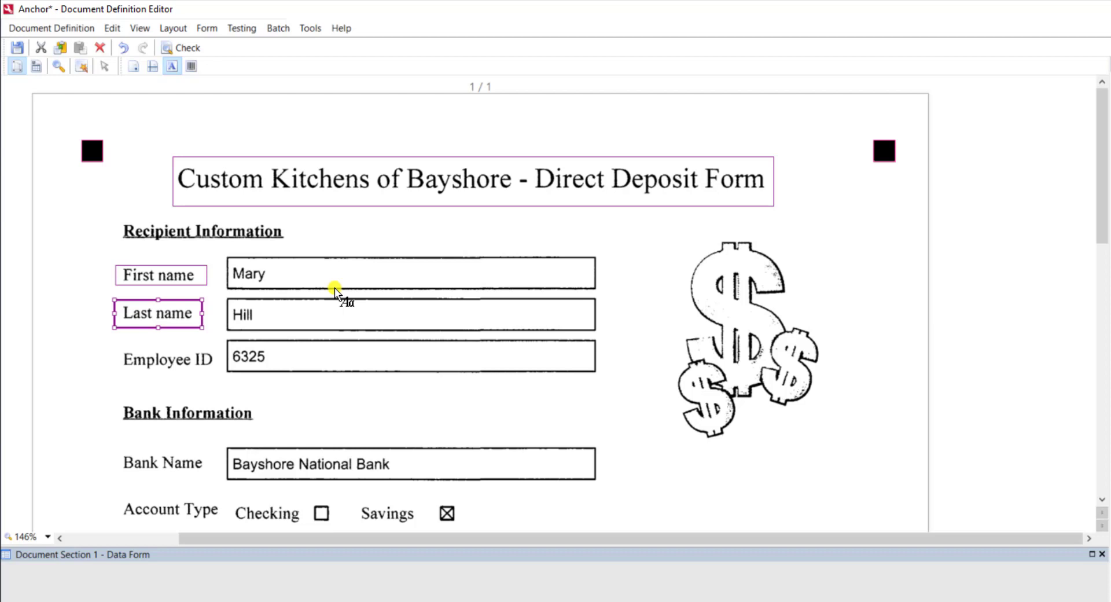
Review the Advanced recognition options showing linear distortion correction with 10% stretching and shrinking limits.
{"action": "left_click", "coordinate": [52, 28]}
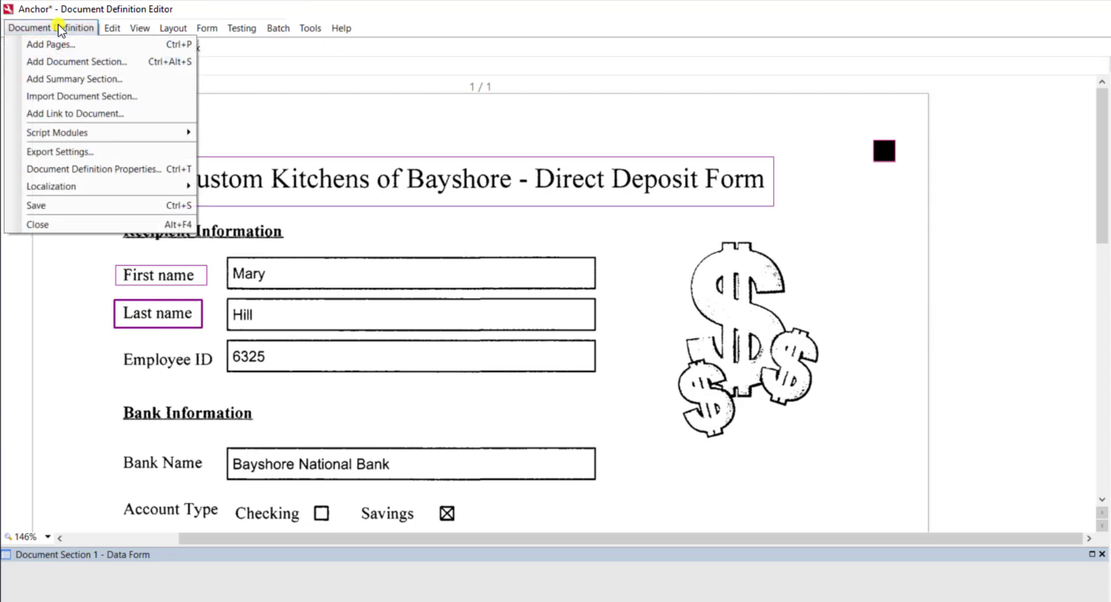
{"action": "left_click", "coordinate": [141, 171]}
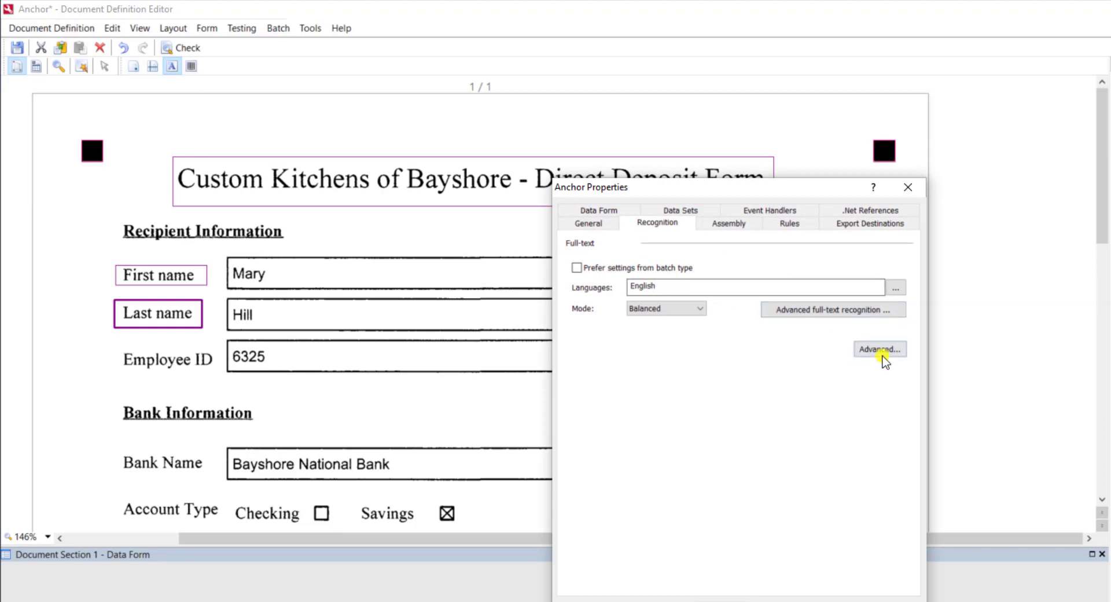
{"action": "left_click", "coordinate": [880, 350]}
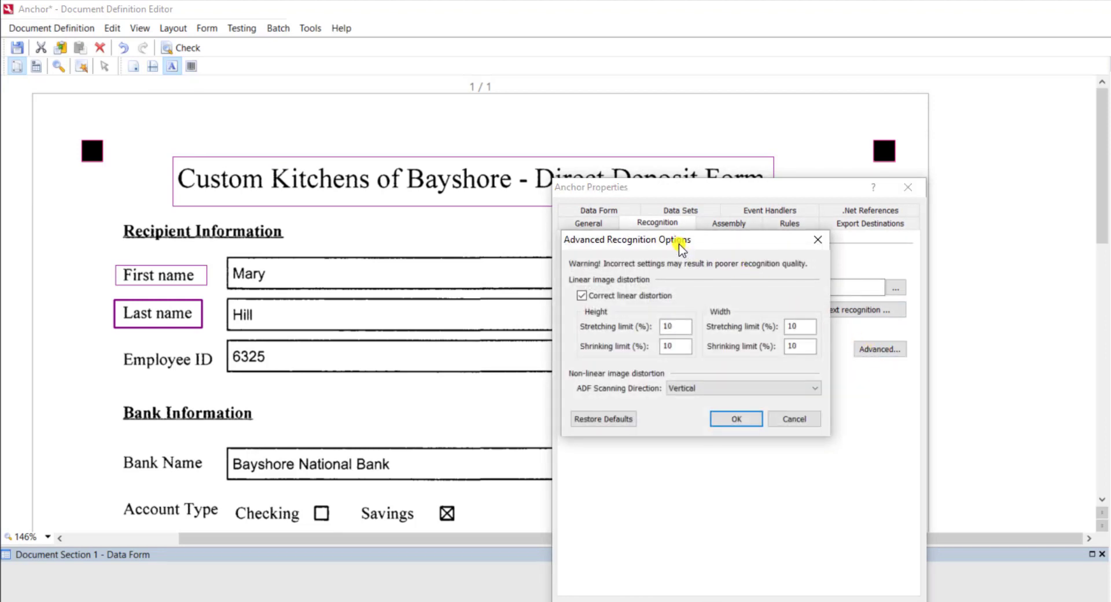
{"action": "left_click_drag", "start_coordinate": [679, 244], "coordinate": [713, 286]}
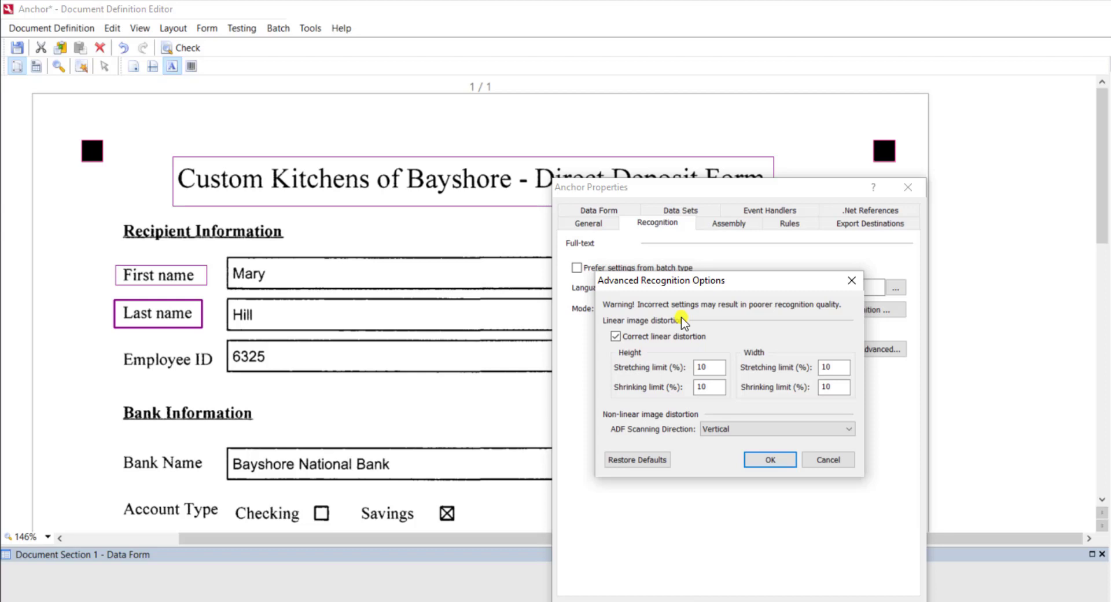
Close both property windows and scroll the form down and back up to the title.
{"action": "key", "text": "Return"}
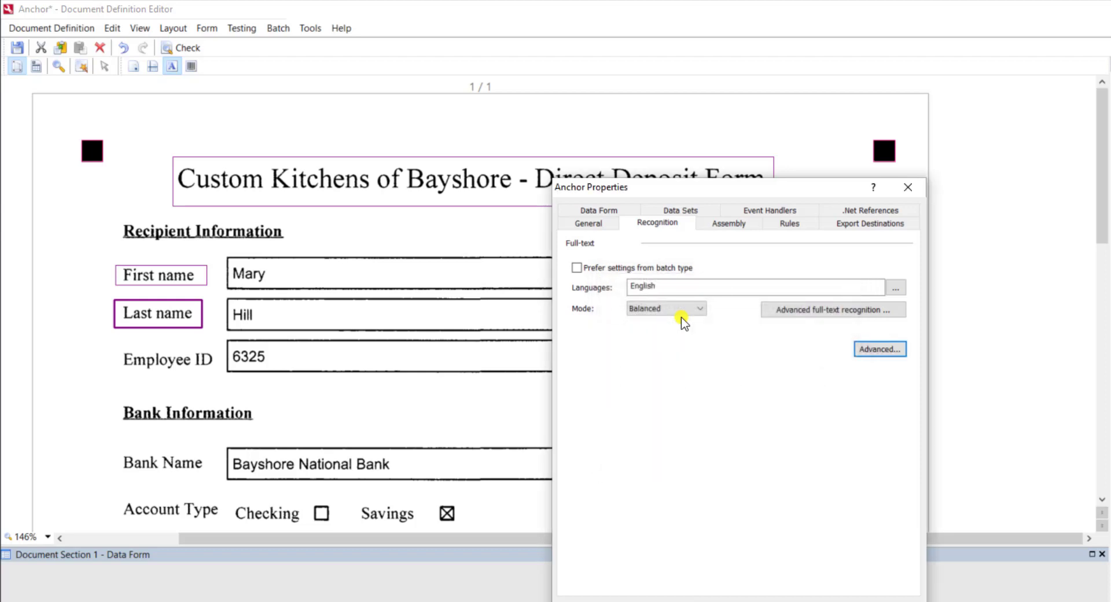
{"action": "key", "text": "Return"}
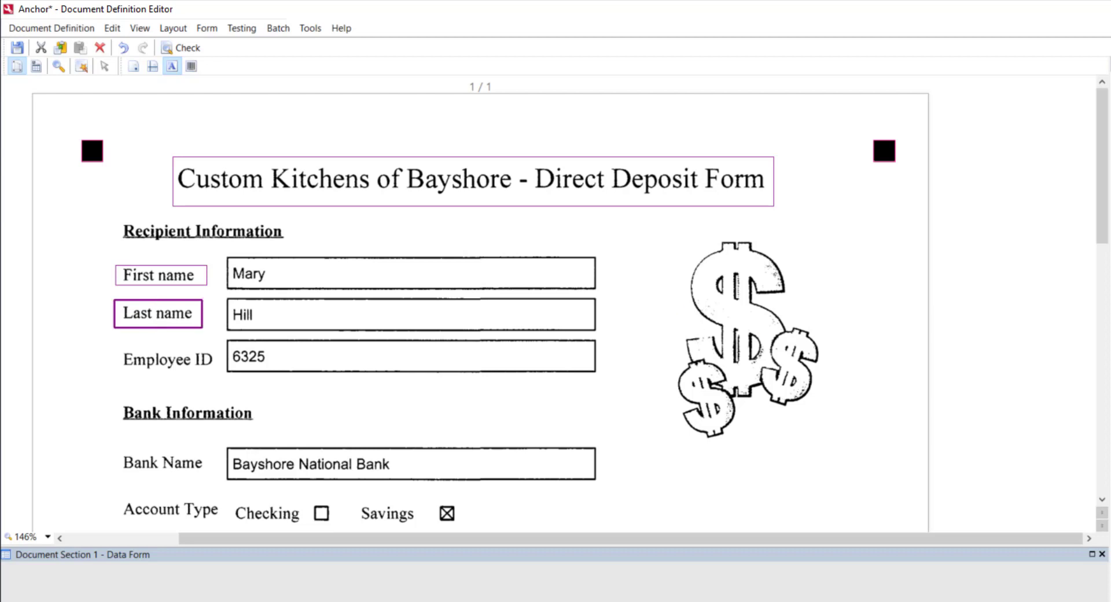
{"action": "scroll", "coordinate": [908, 202], "scroll_direction": "down", "scroll_amount": 5}
{"action": "scroll", "coordinate": [885, 324], "scroll_direction": "down", "scroll_amount": 5}
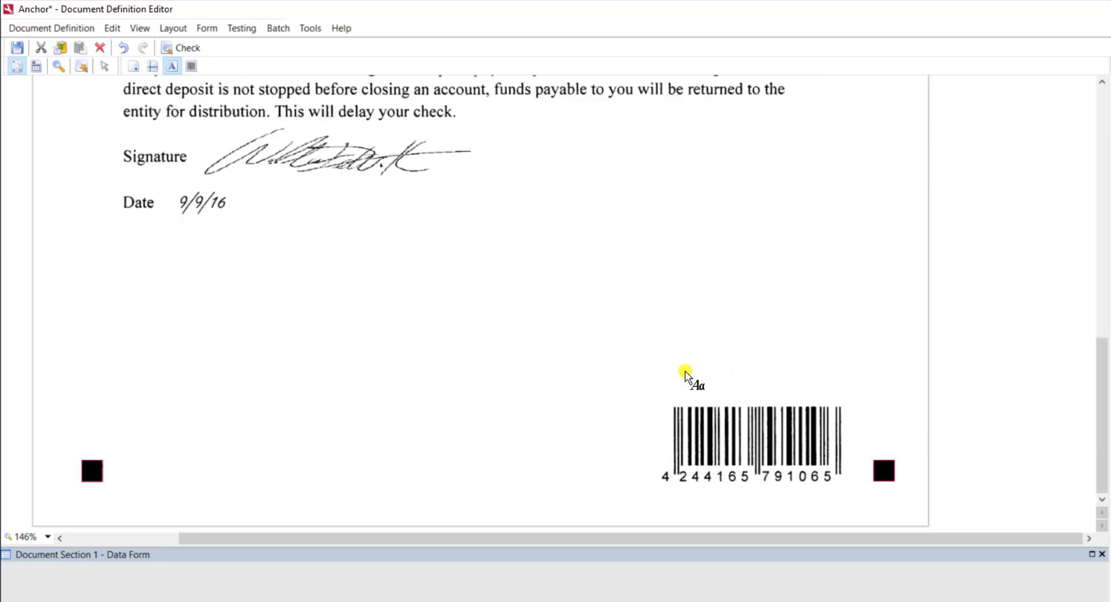
{"action": "scroll", "coordinate": [793, 384], "scroll_direction": "up", "scroll_amount": 5}
{"action": "scroll", "coordinate": [776, 367], "scroll_direction": "up", "scroll_amount": 5}
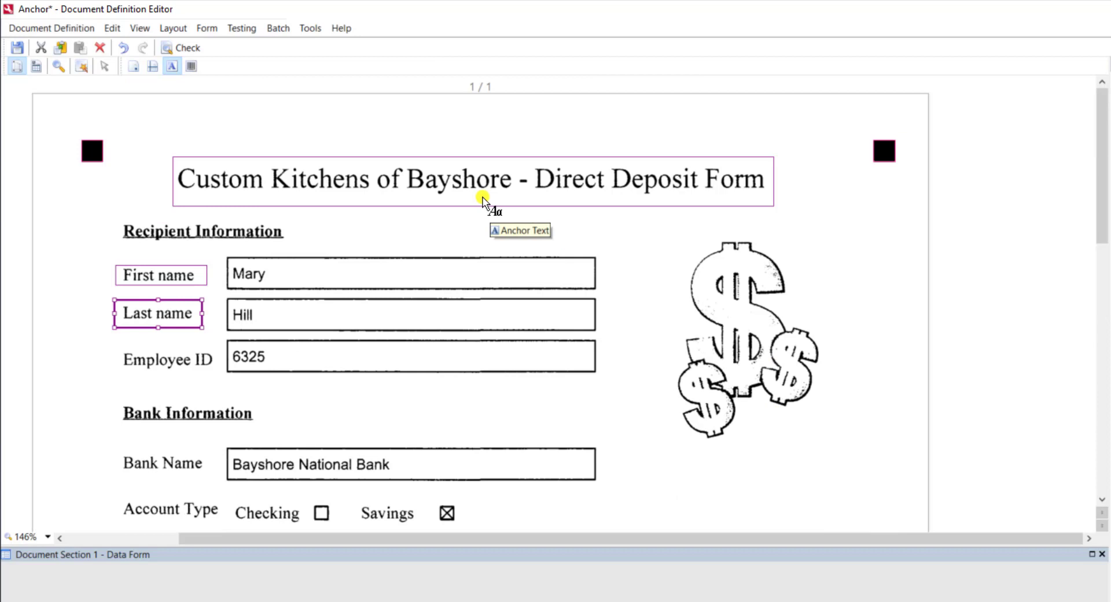